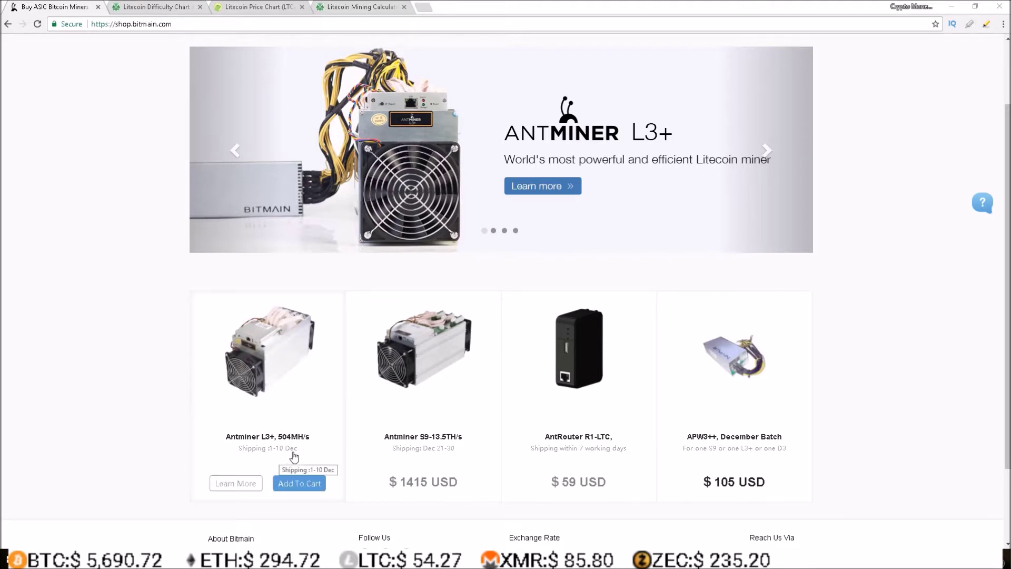
Switch from the Bitmain Shop listings to the CoinWarz Litecoin difficulty chart page
left_click(133, 11)
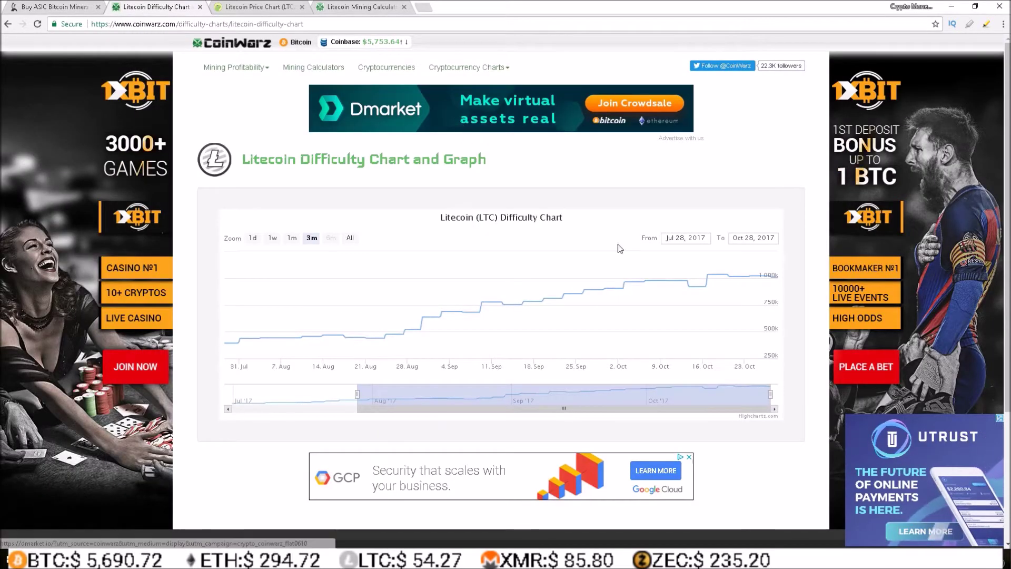
mouse_move(643, 279)
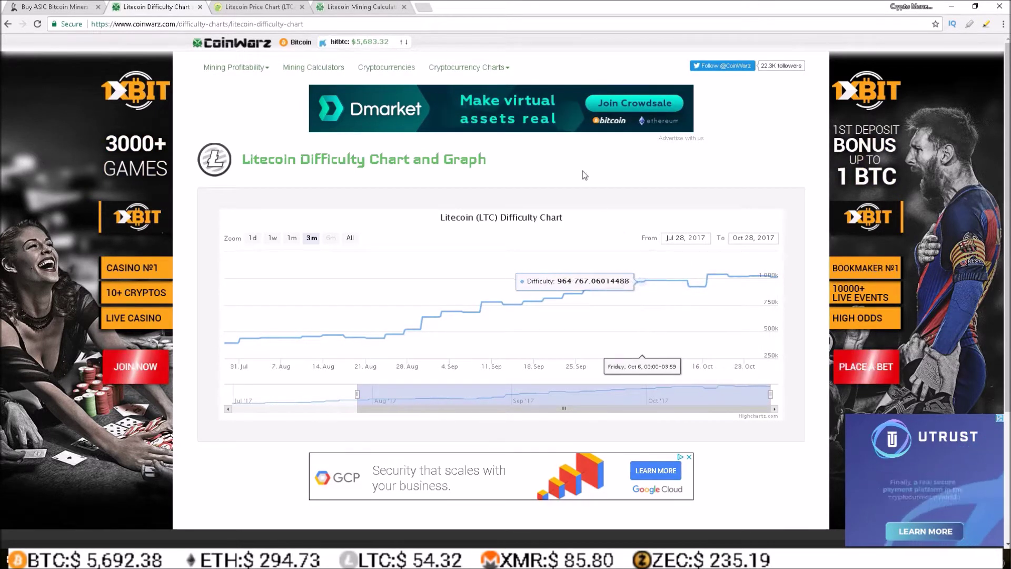
Move past the Litecoin price chart to the Litecoin Mining Calculator page
key("ctrl+Tab")
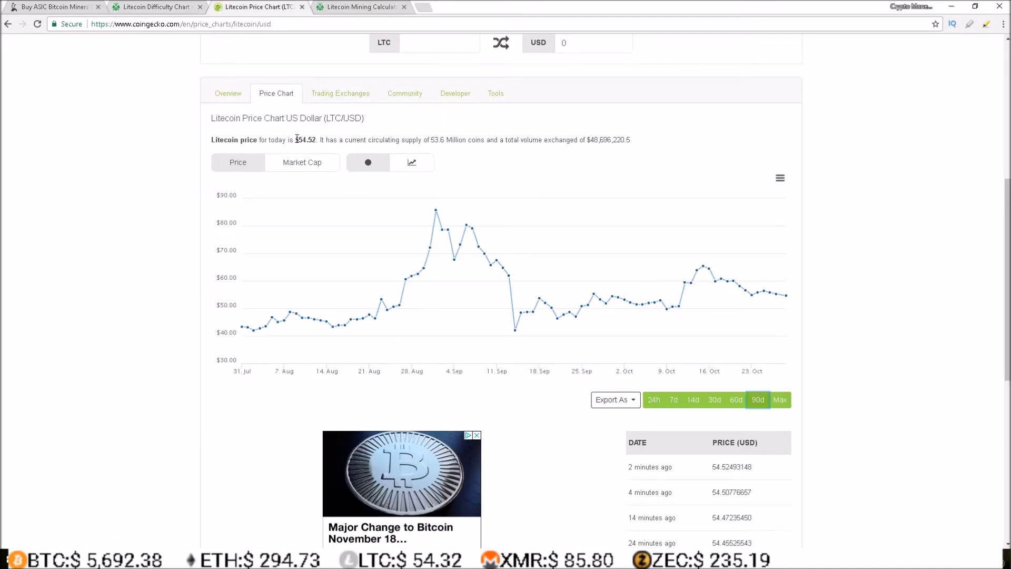
left_click(370, 6)
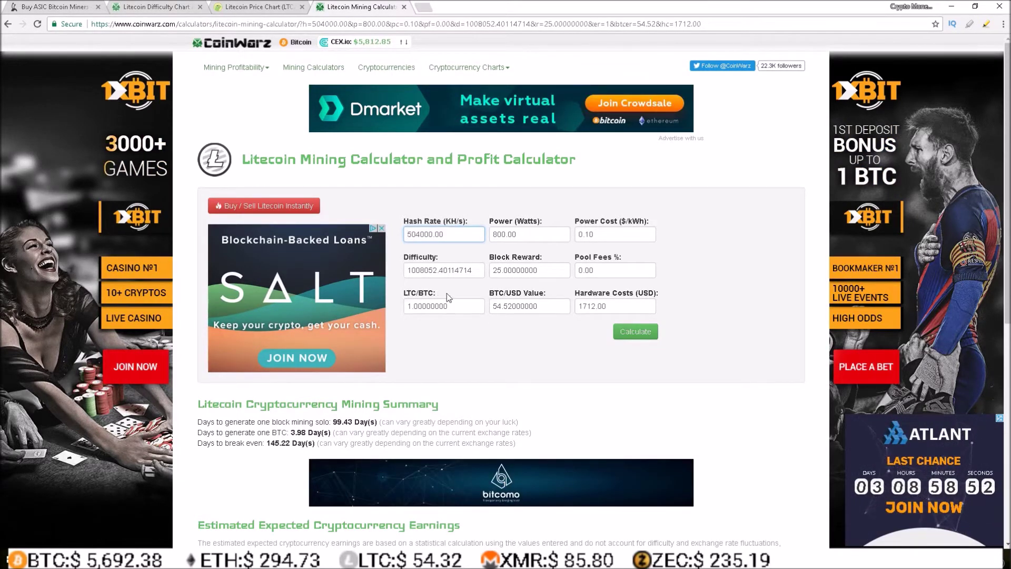
Review hash rate 504000, power 800 and $1712 hardware cost, recalculate, and highlight the 145.22-day break-even
left_click_drag(406, 307, 549, 307)
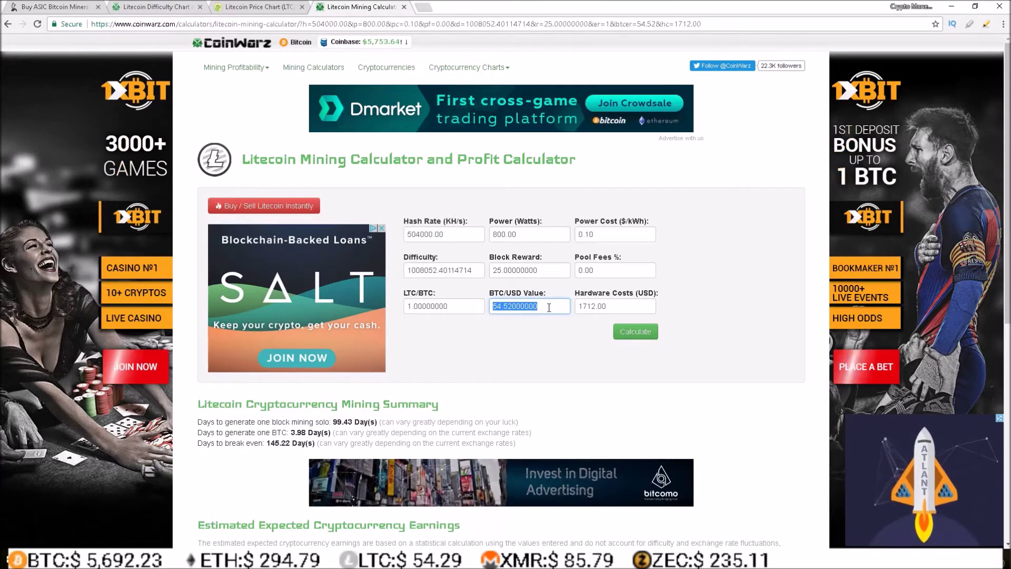
left_click(411, 234)
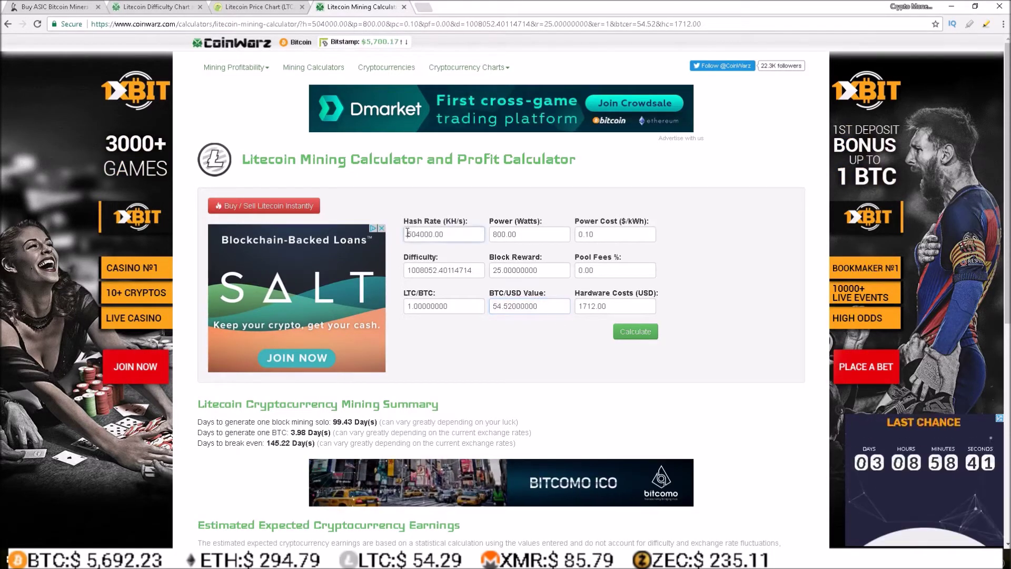
left_click_drag(411, 234, 451, 234)
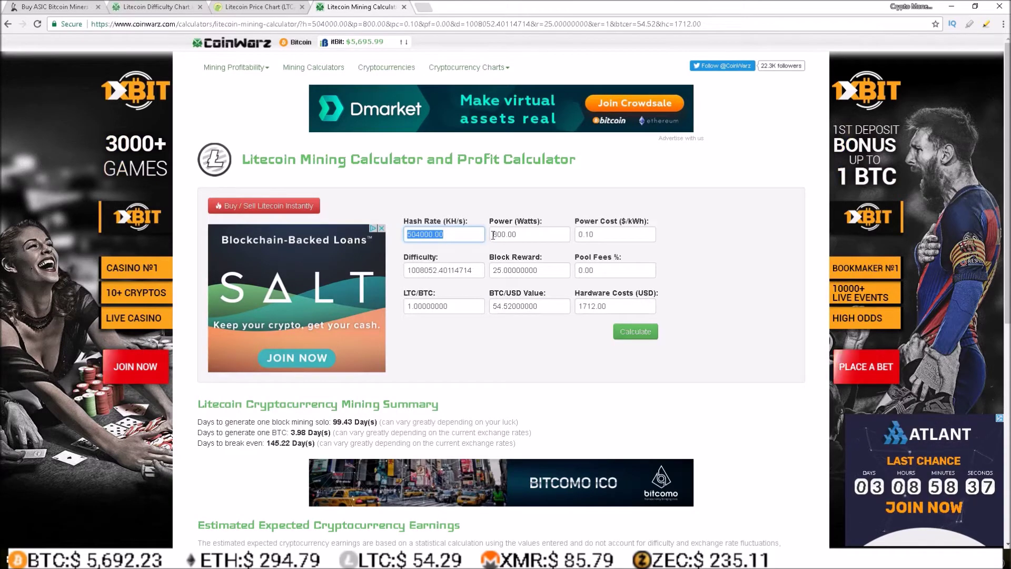
left_click_drag(492, 235, 528, 235)
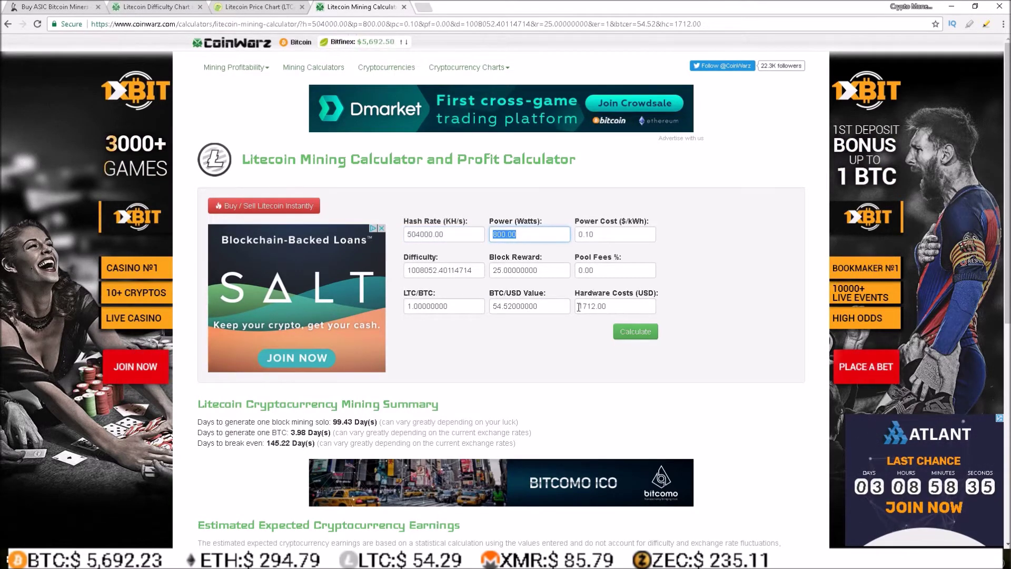
left_click_drag(580, 308, 587, 308)
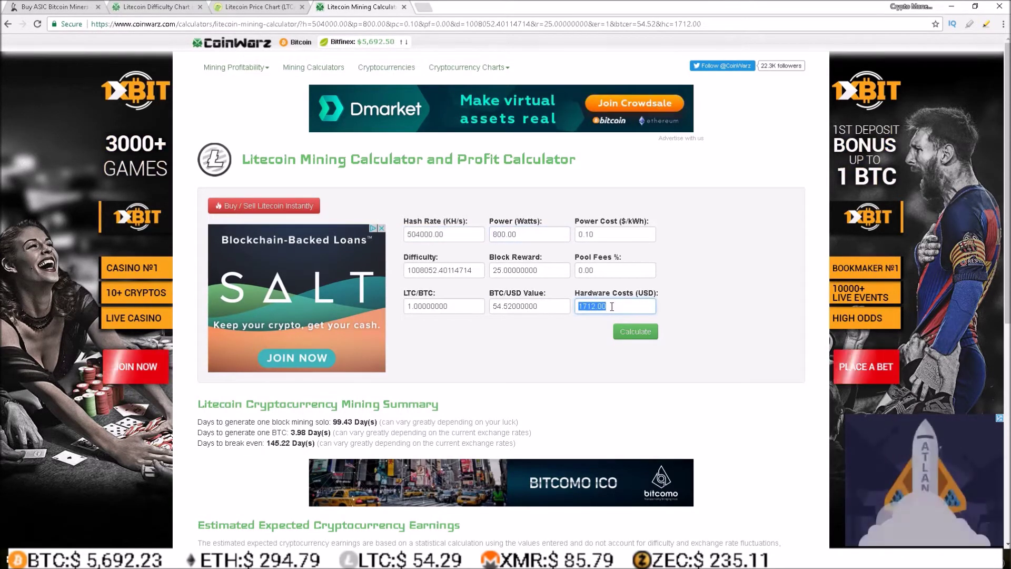
left_click(618, 333)
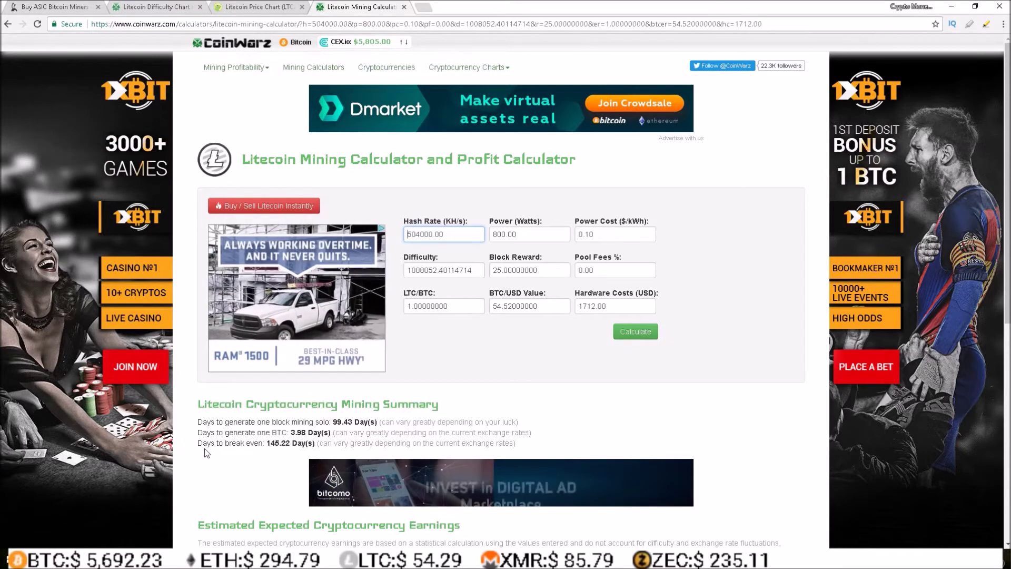
left_click_drag(198, 444, 518, 444)
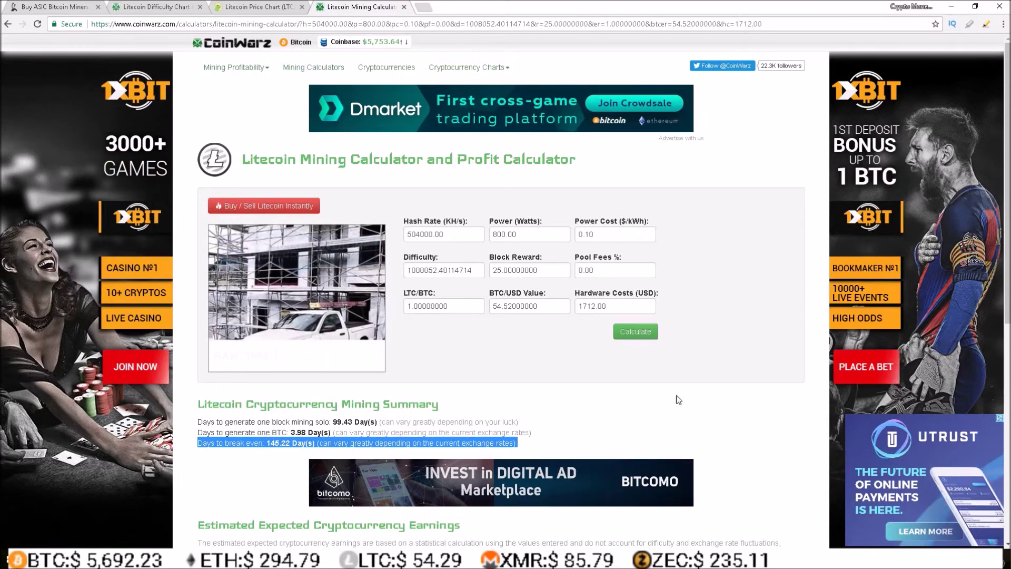
scroll(767, 341, "down", 2)
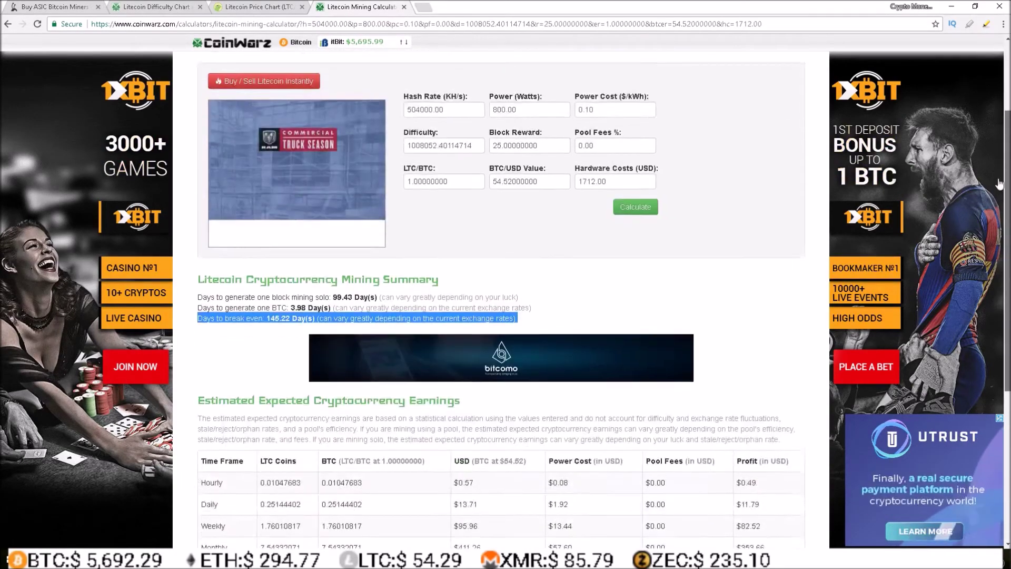
scroll(768, 341, "down", 2)
Highlight the profit figures: 0.49 hourly, 82.52 weekly, 353.66 monthly and 4,302.89 annual
left_click(774, 344)
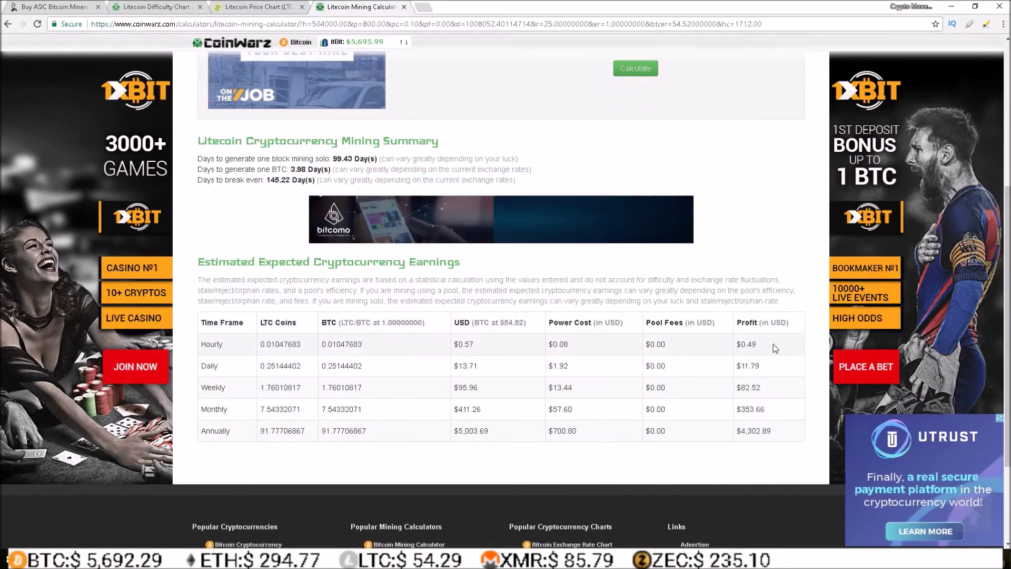
mouse_move(769, 344)
left_mouse_down()
mouse_move(742, 345)
mouse_move(749, 366)
left_mouse_up()
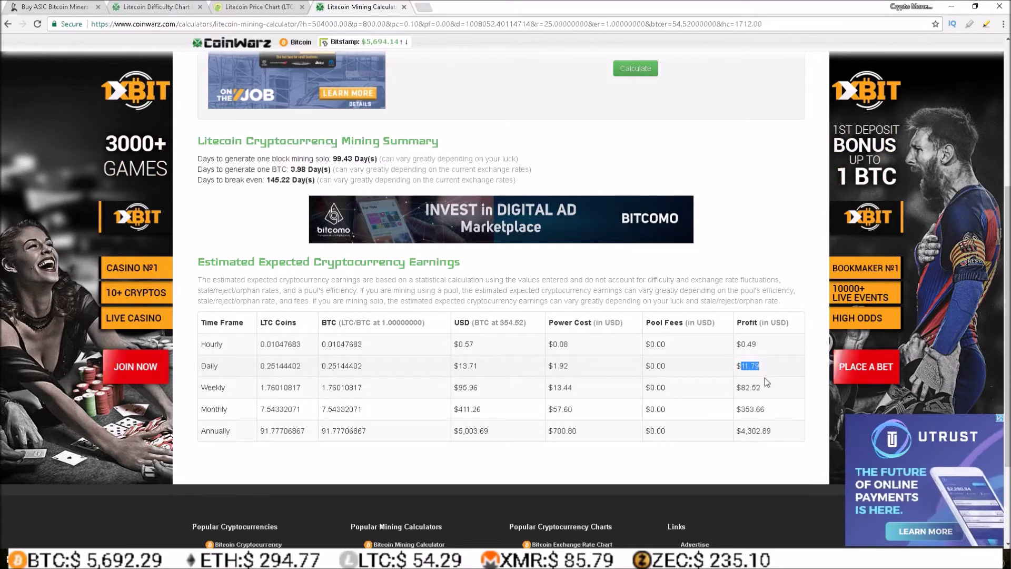
left_click_drag(769, 387, 741, 388)
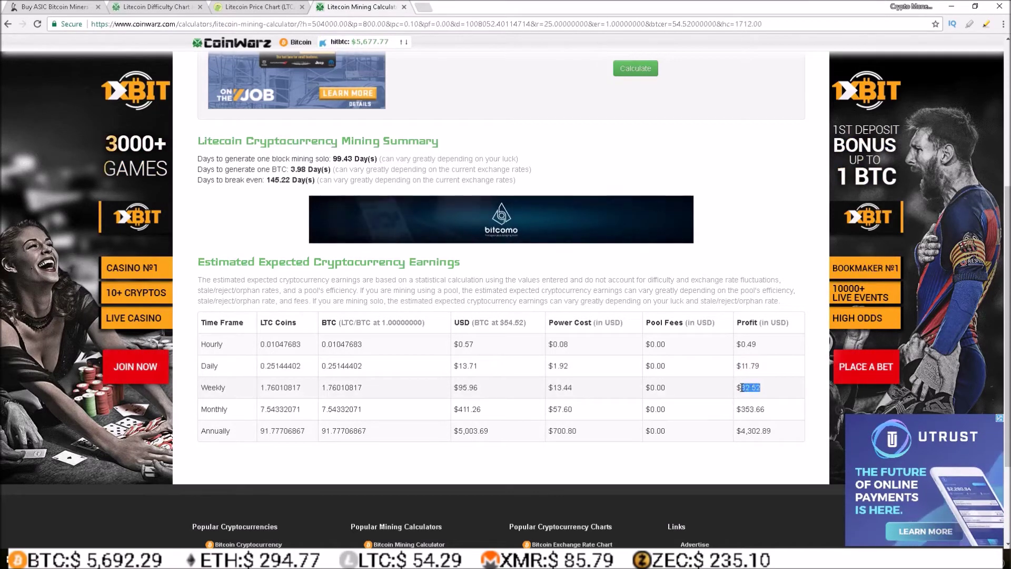
left_click(761, 409)
double_click(762, 409)
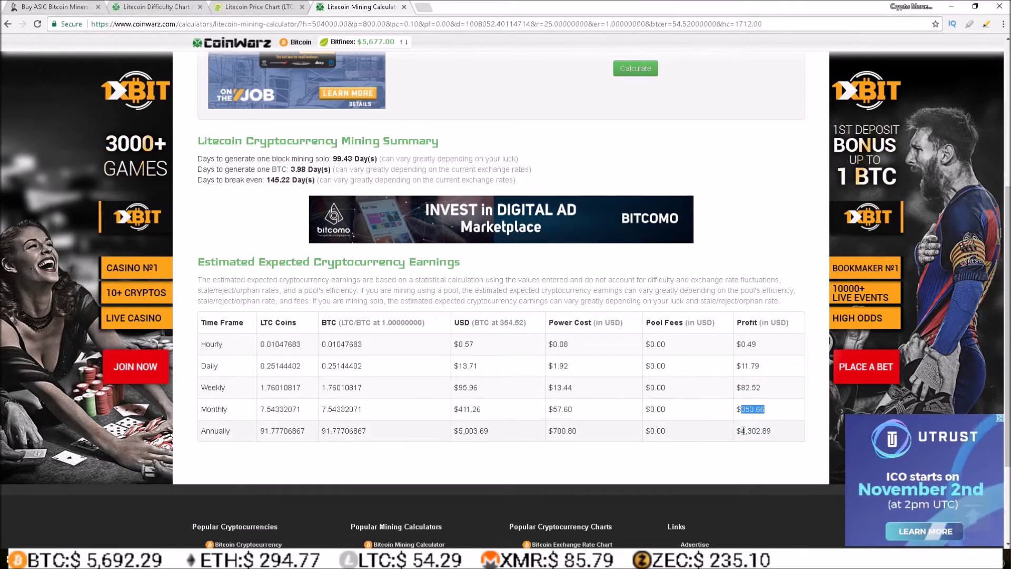
left_click_drag(743, 431, 770, 430)
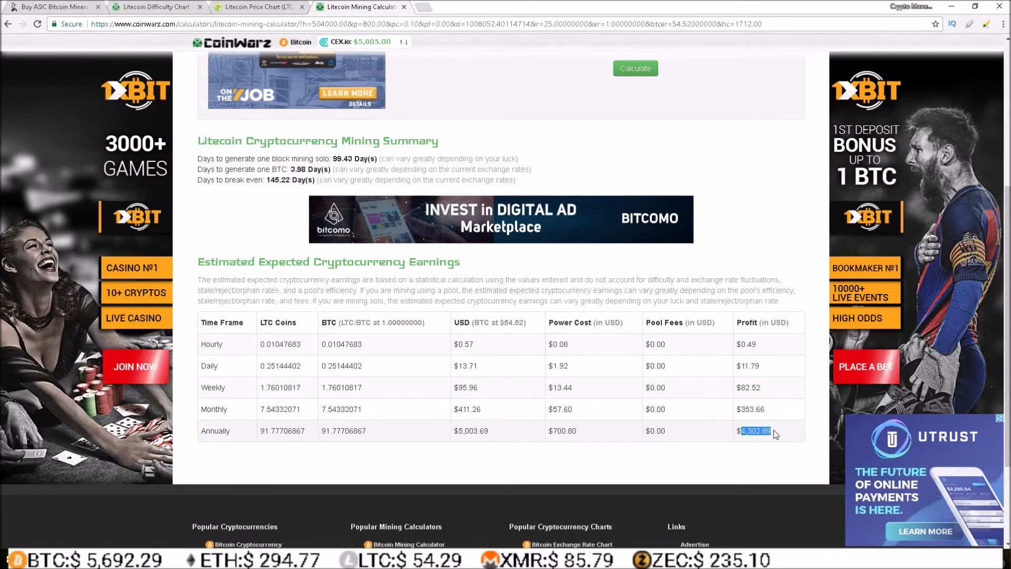
left_click(777, 431)
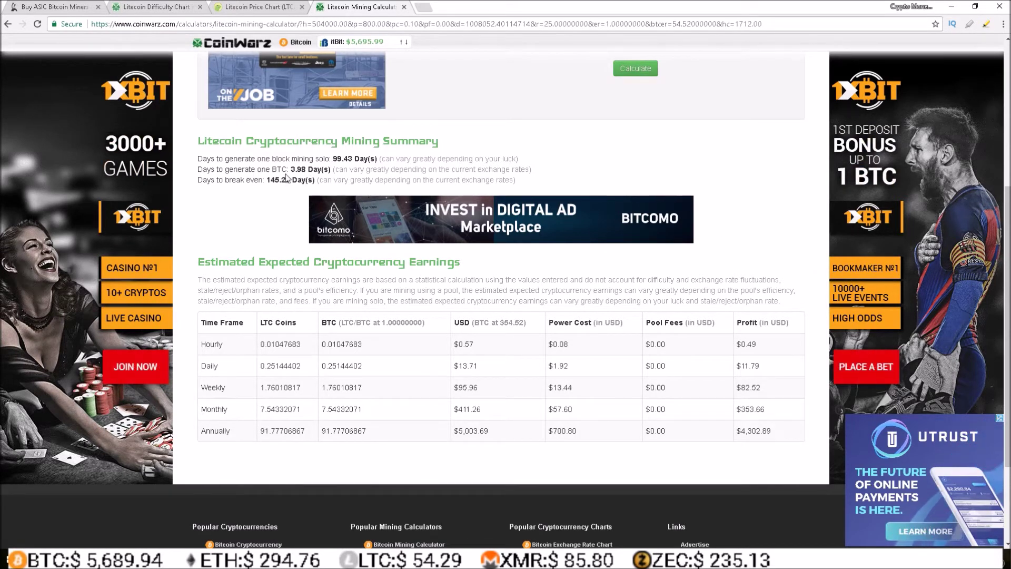
Highlight the 145.22 days to break even, then head to the Litecoin price chart page
left_click_drag(267, 180, 294, 180)
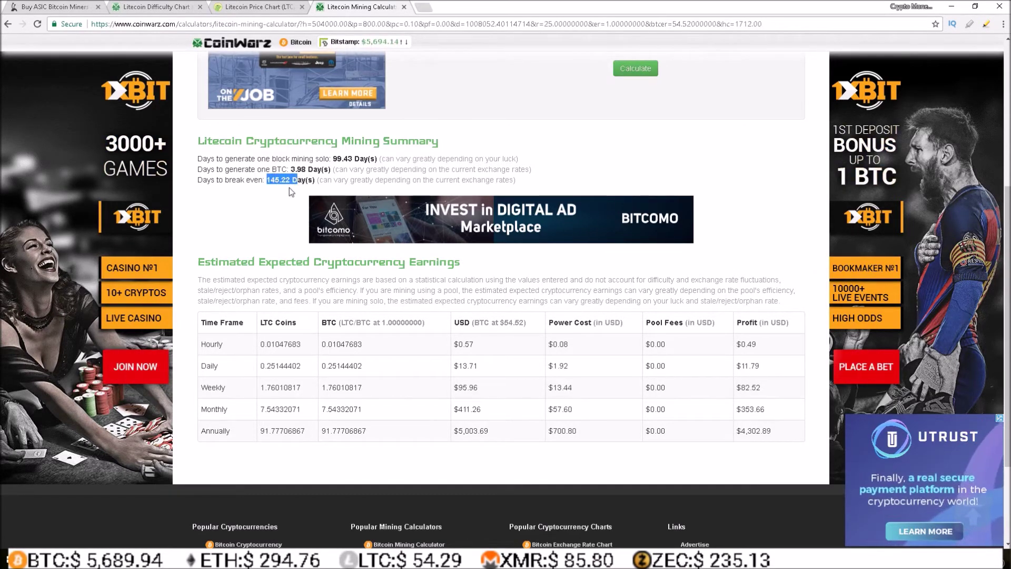
left_click(285, 192)
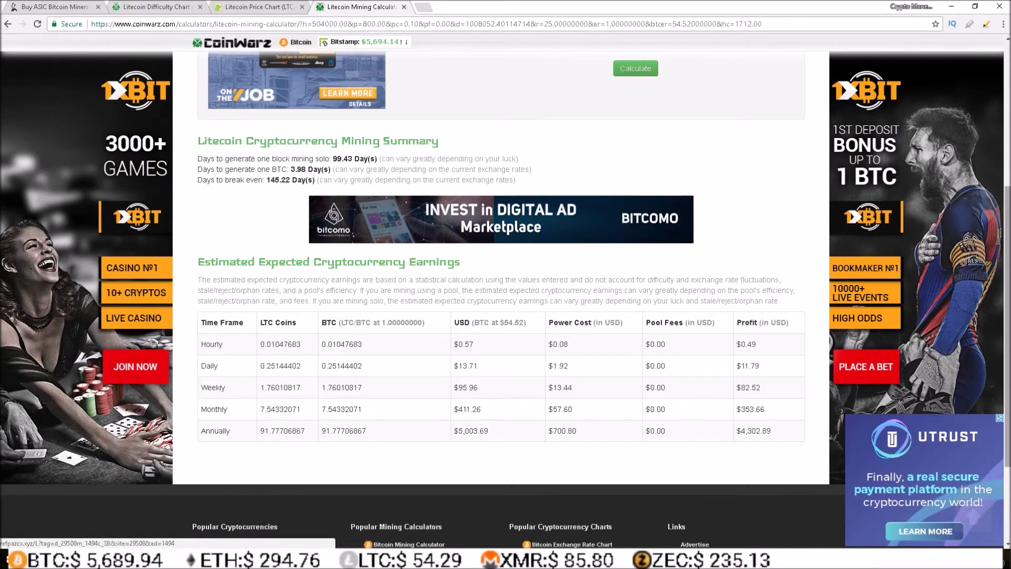
scroll(987, 85, "up", 3)
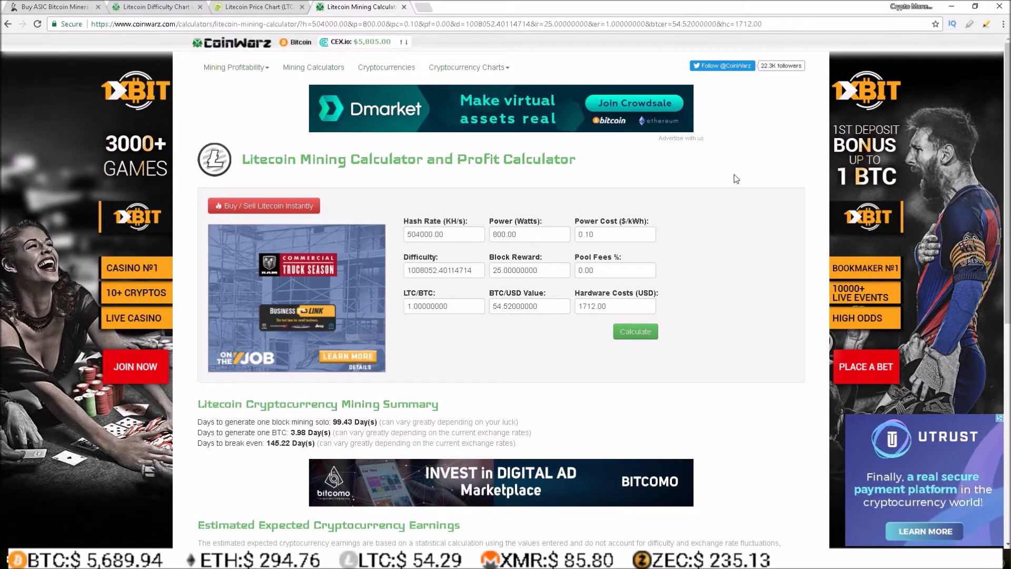
left_click(248, 8)
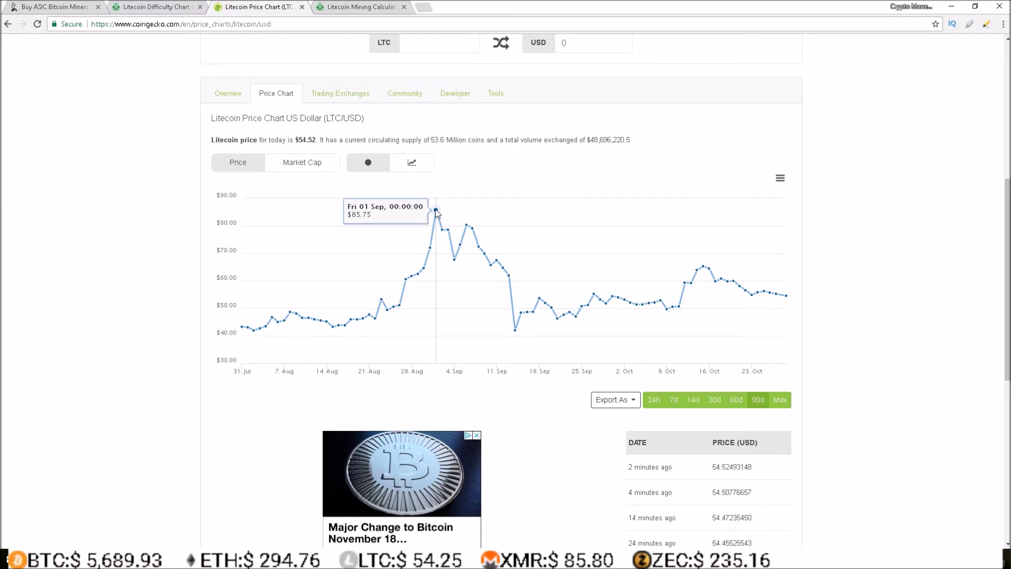
Set the Litecoin price to 85.75 and recalculate, bringing break-even to 87.16 days
left_click(371, 7)
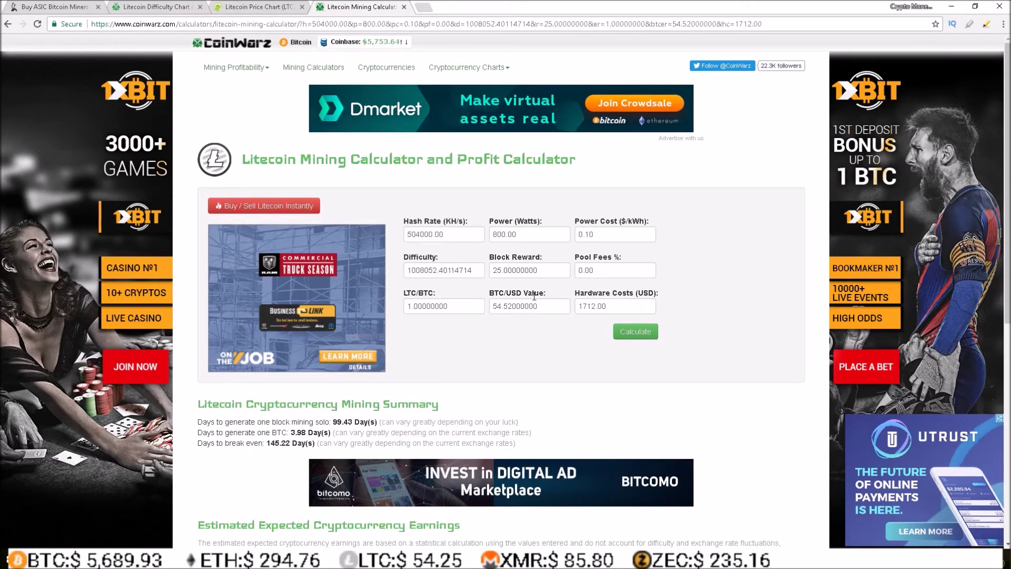
double_click(499, 306)
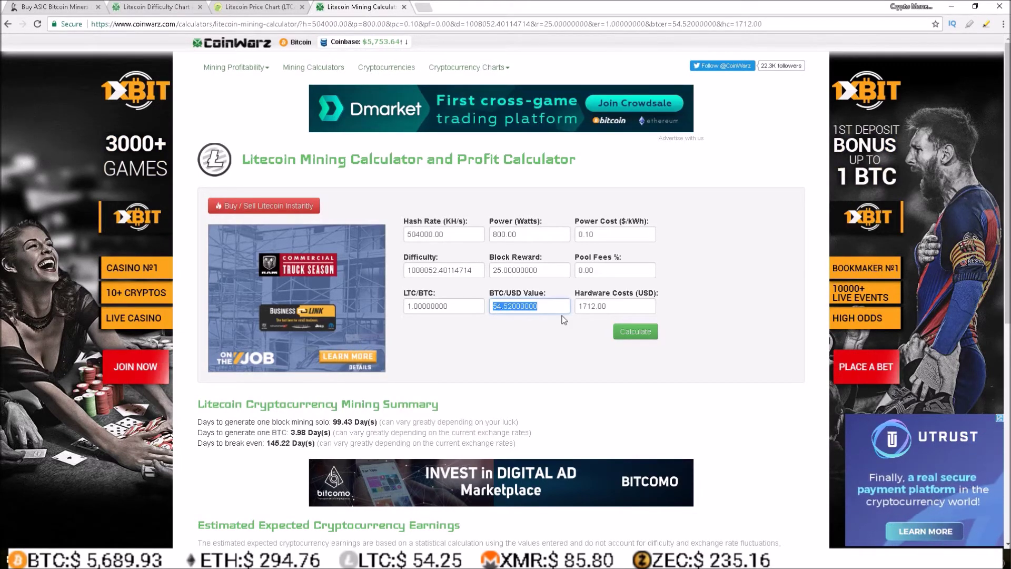
type("85")
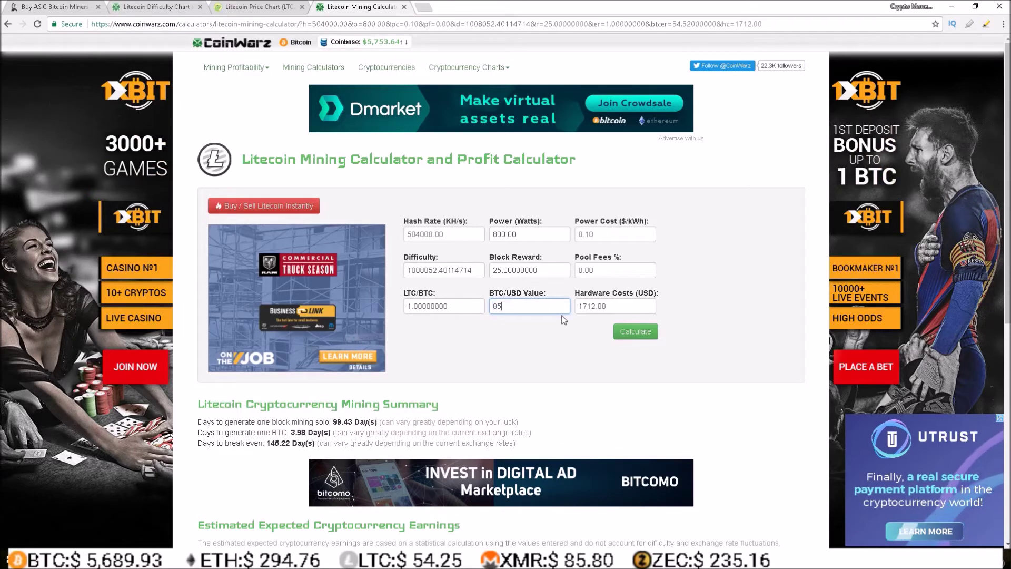
type(".75")
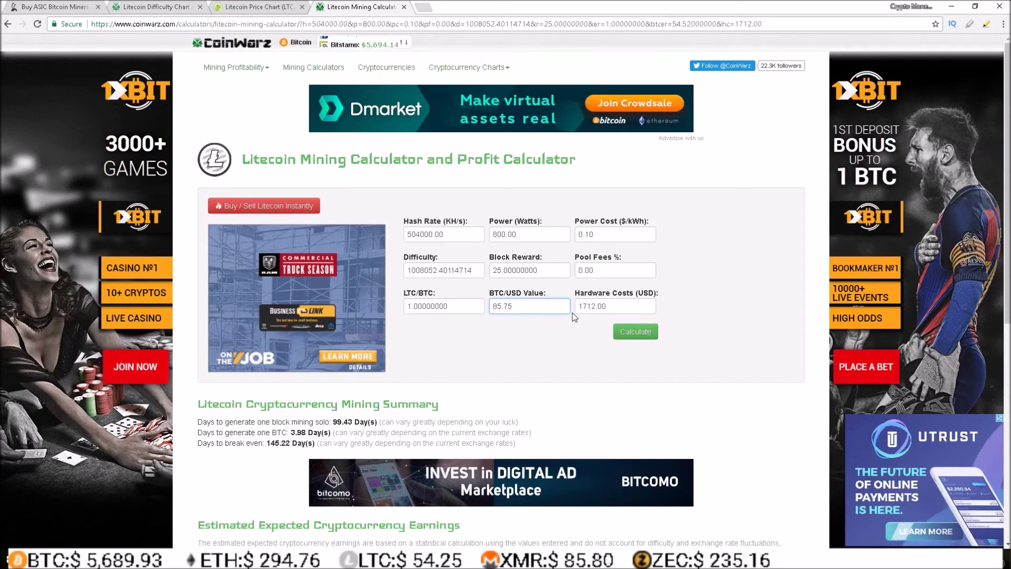
left_click(636, 333)
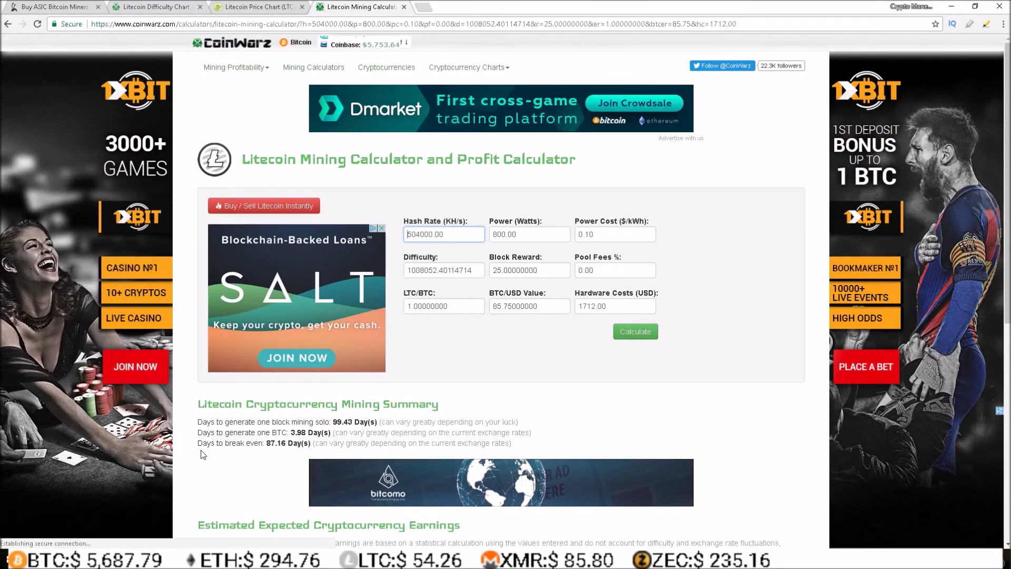
left_click_drag(197, 444, 518, 447)
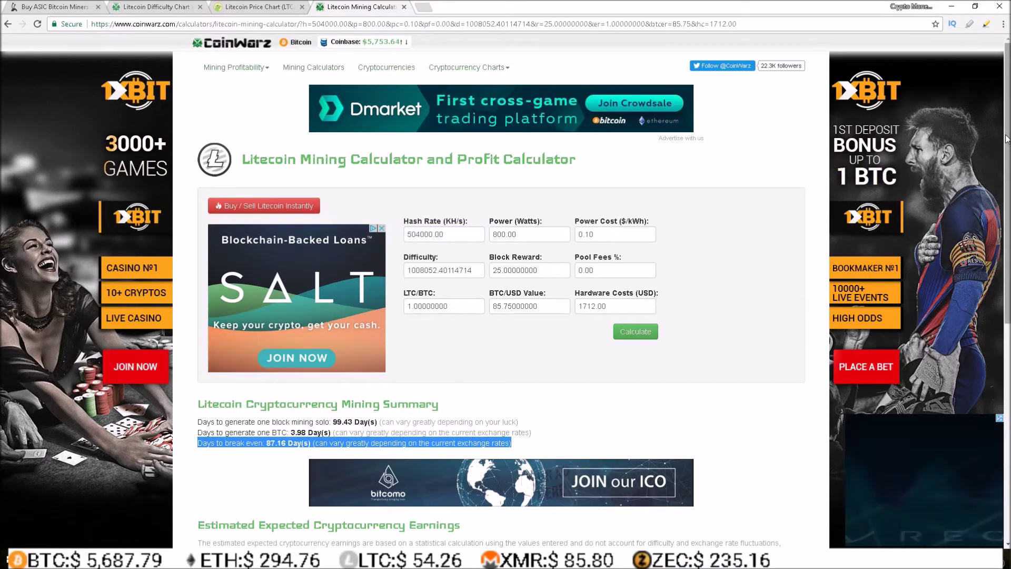
left_click_drag(1006, 138, 993, 269)
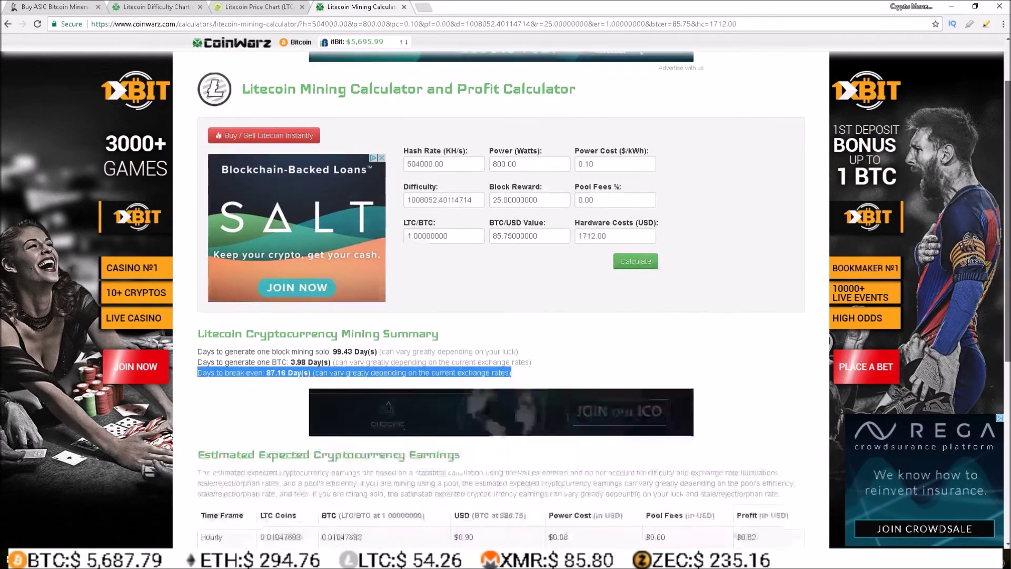
double_click(748, 370)
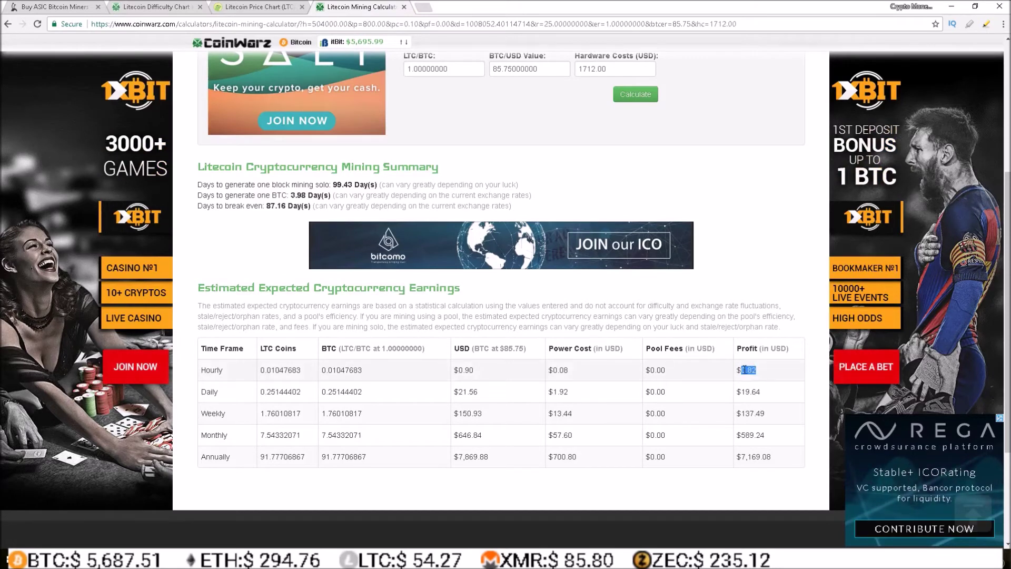
left_click_drag(746, 392, 764, 393)
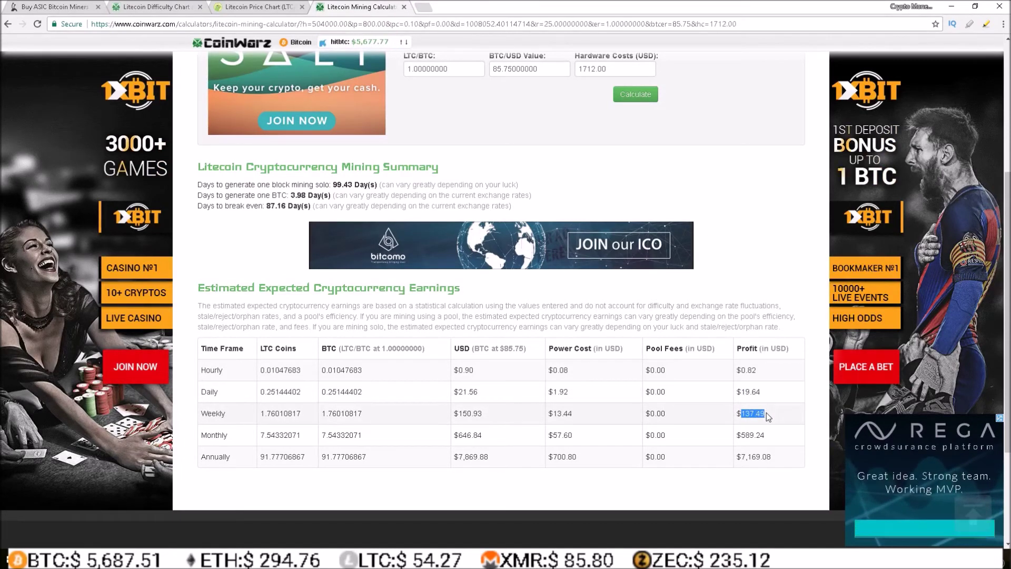
left_click_drag(742, 435, 774, 434)
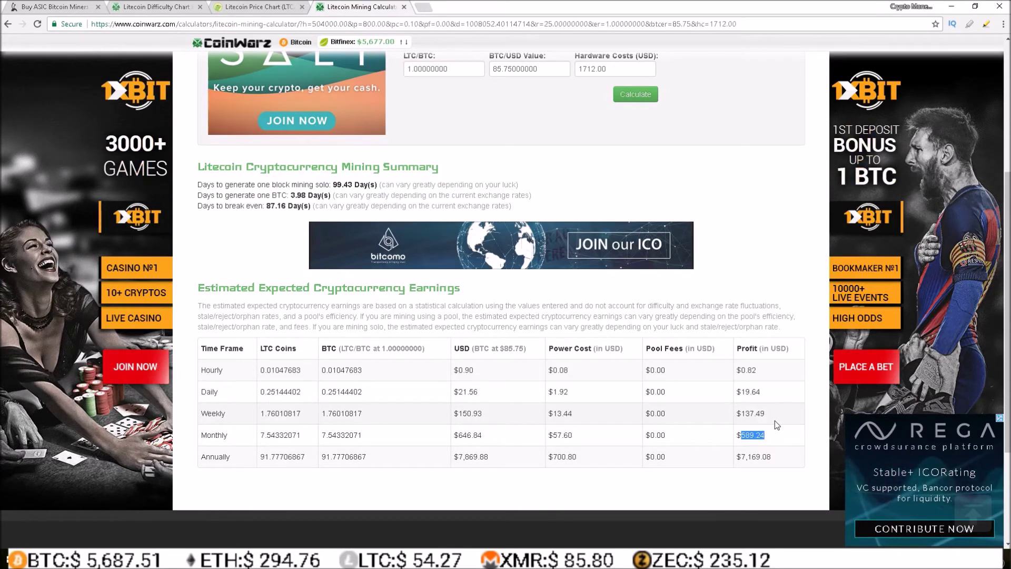
left_click_drag(741, 457, 773, 458)
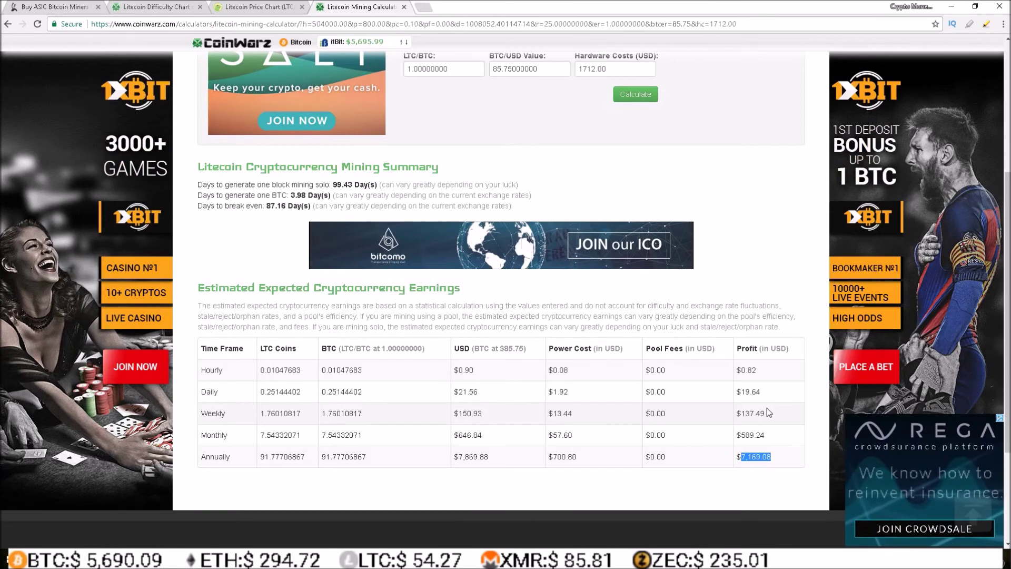
scroll(766, 93, "up", 2)
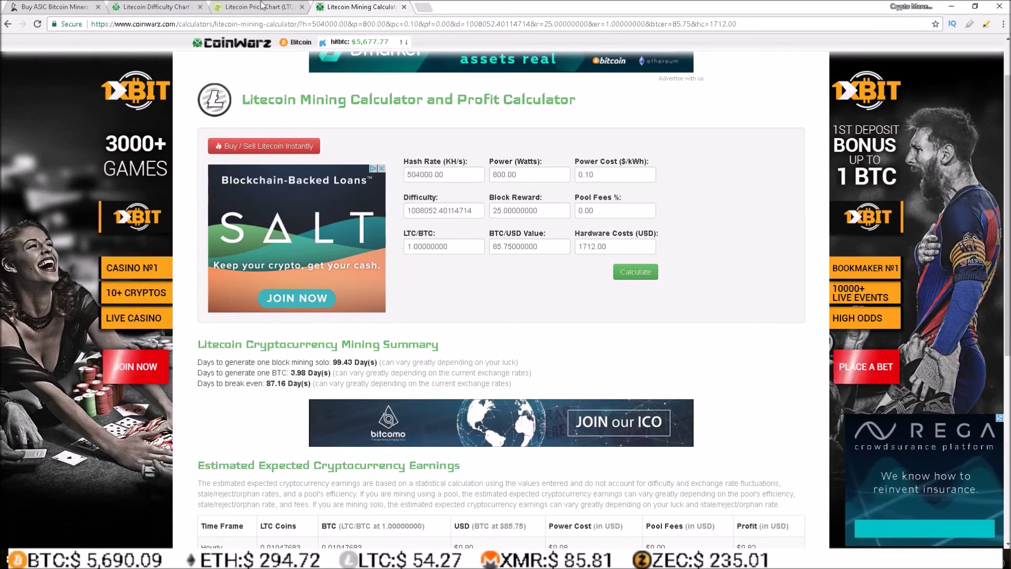
left_click(146, 8)
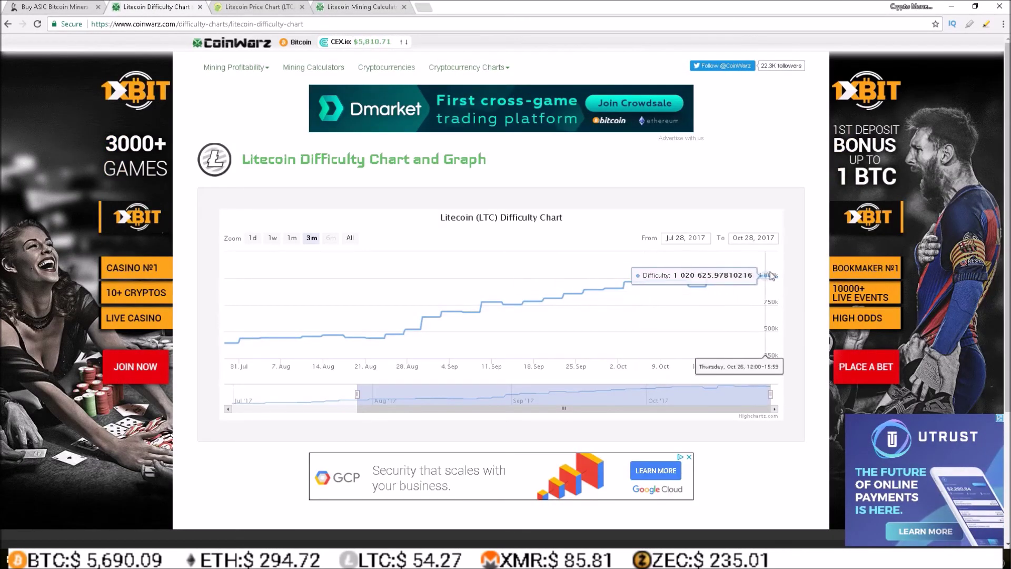
left_click(340, 7)
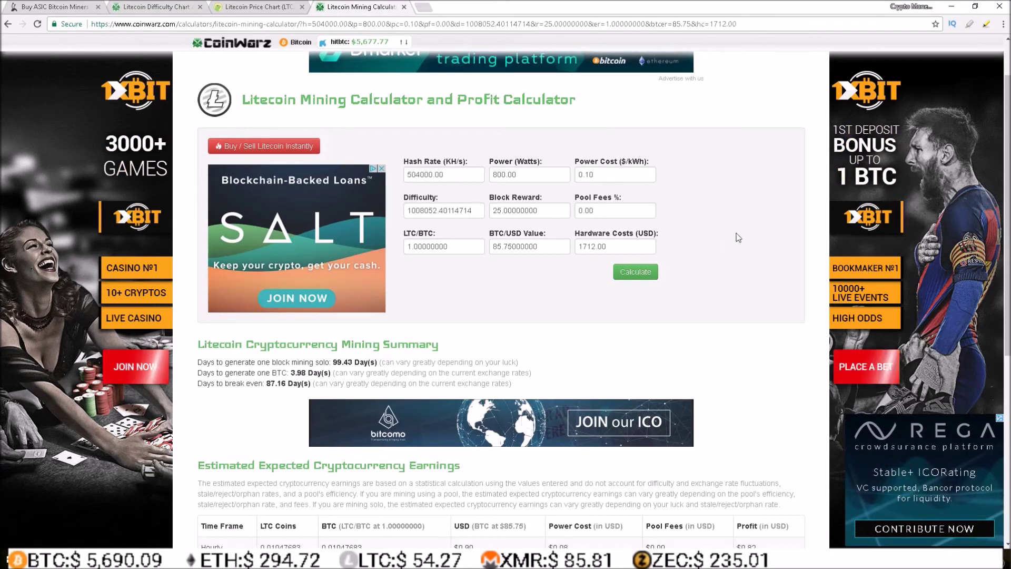
scroll(733, 235, "down", 2)
scroll(1000, 183, "down", 1)
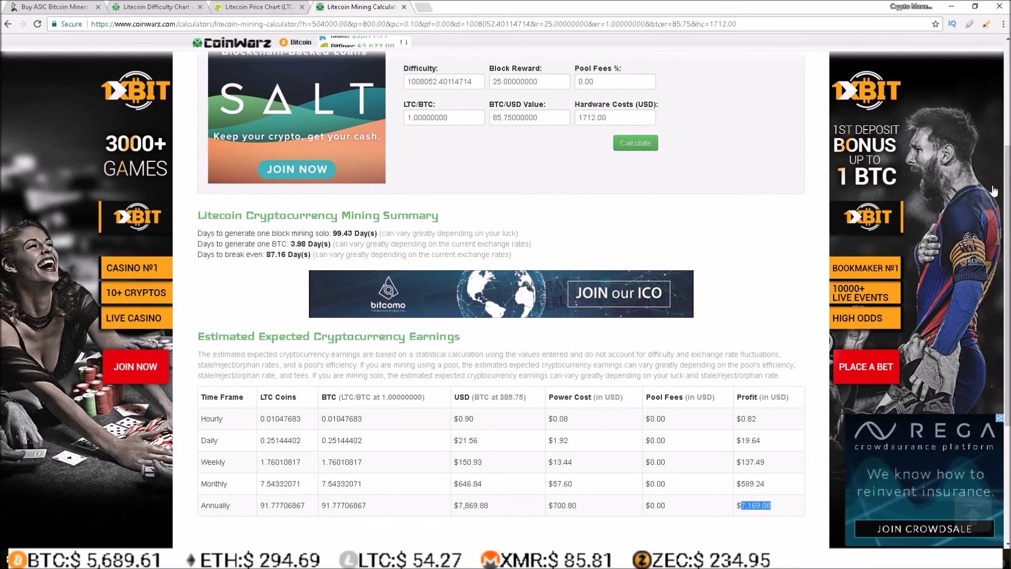
left_click(737, 444)
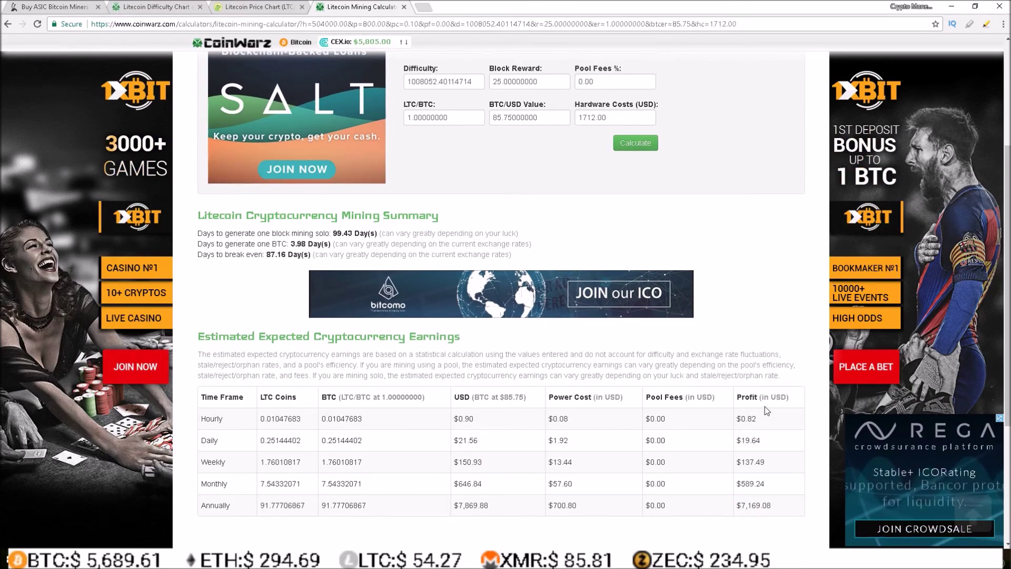
scroll(698, 275, "up", 2)
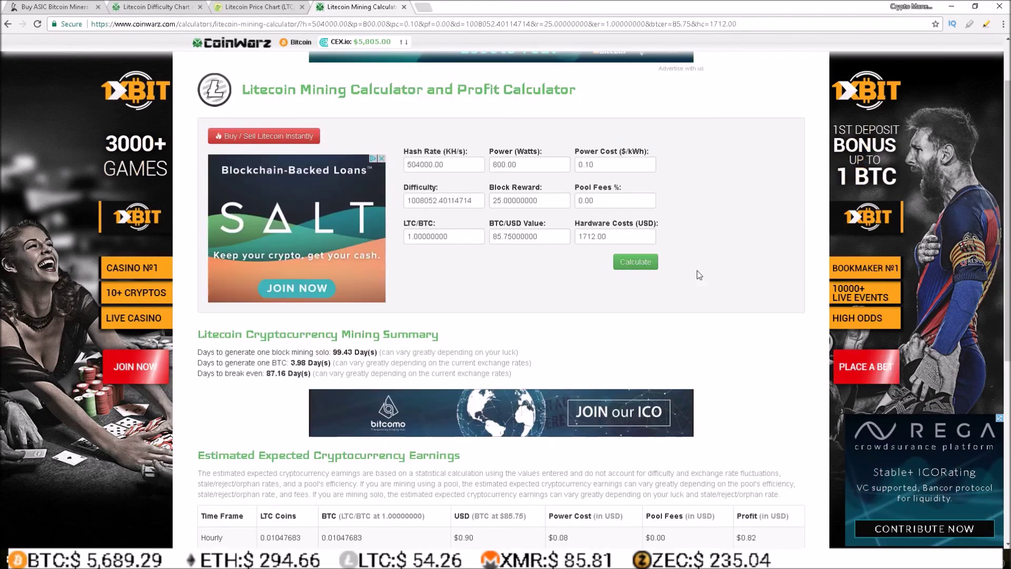